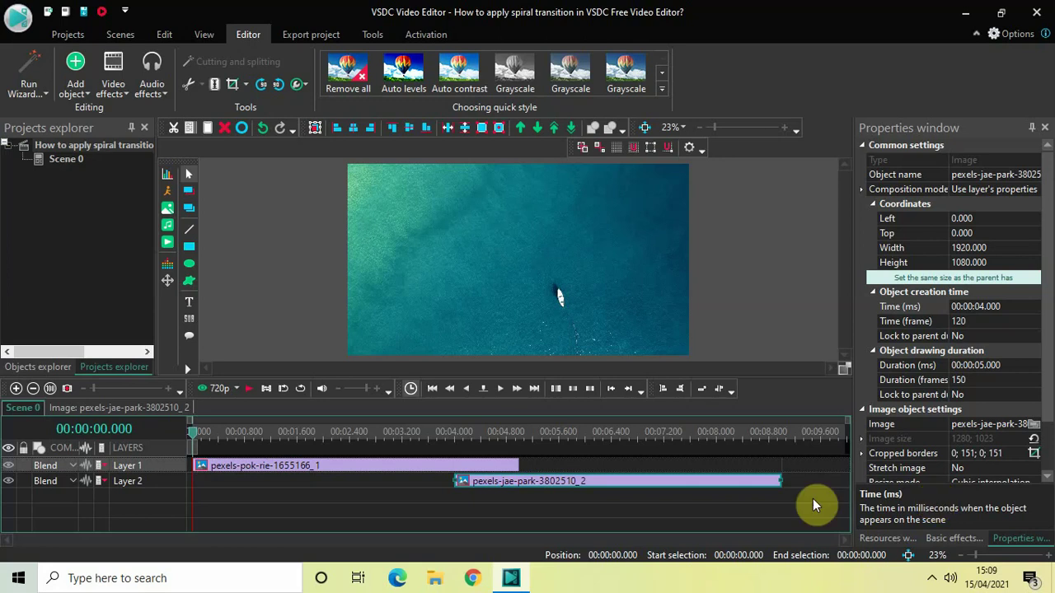
- Add a Mosaic transition from Video effects > Transitions at the end of the sea image clip
{"action": "left_click", "coordinate": [444, 524]}
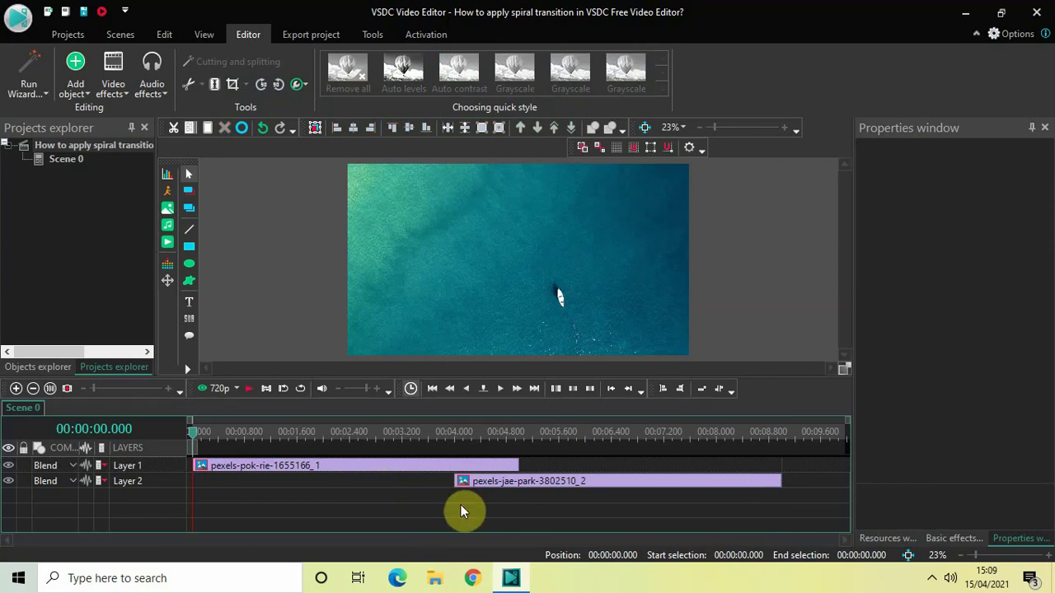
{"action": "double_click", "coordinate": [383, 464]}
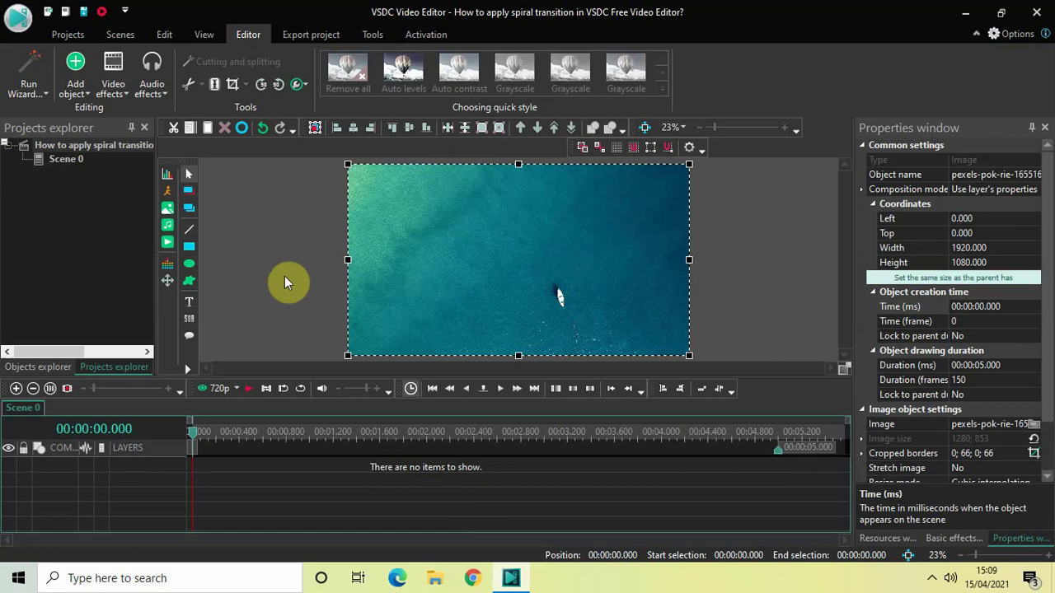
{"action": "left_click", "coordinate": [114, 84]}
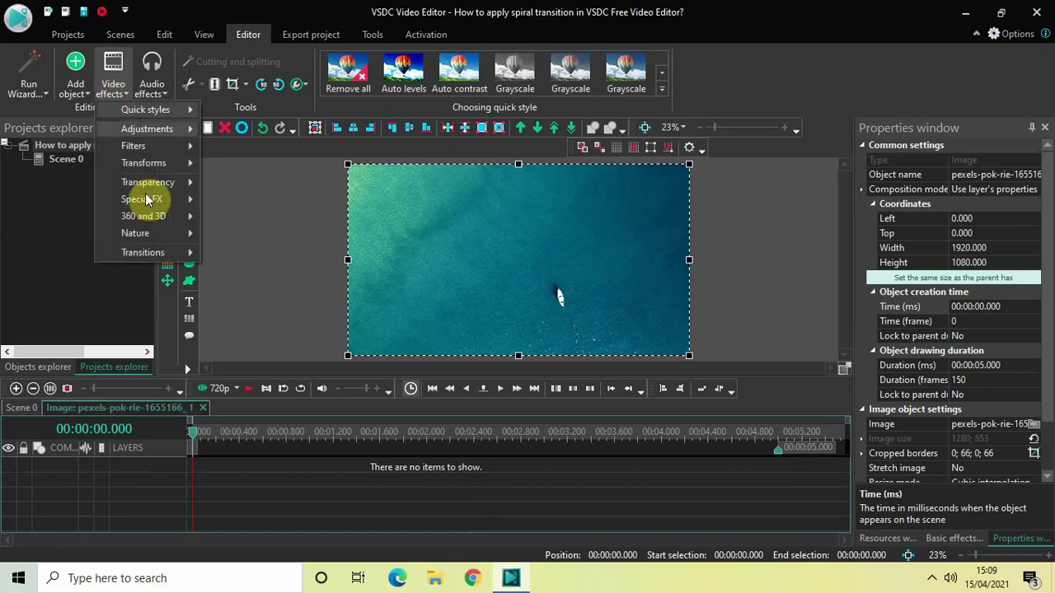
{"action": "mouse_move", "coordinate": [170, 254]}
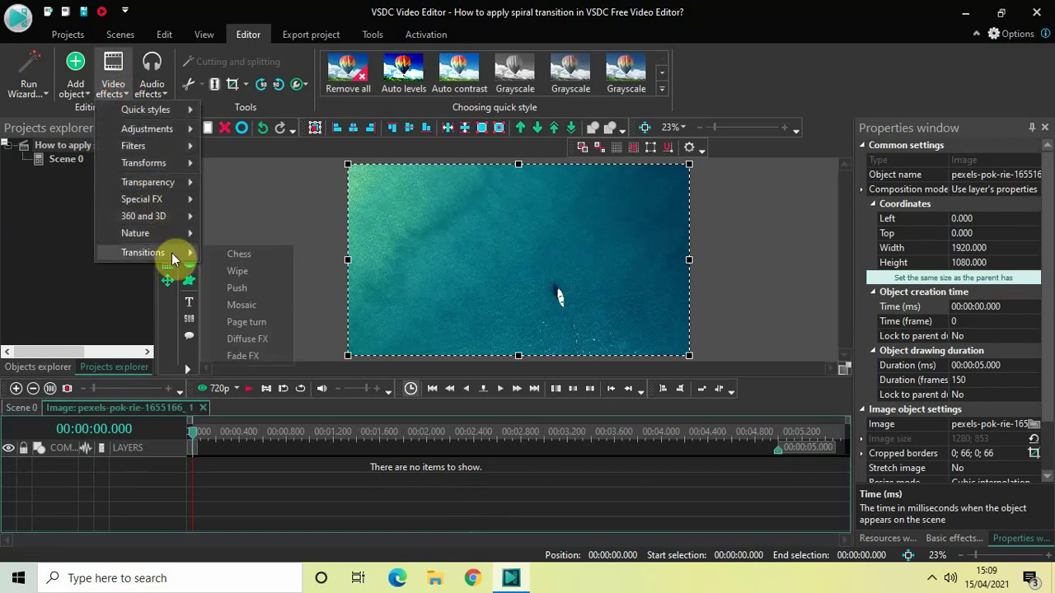
{"action": "left_click", "coordinate": [257, 310]}
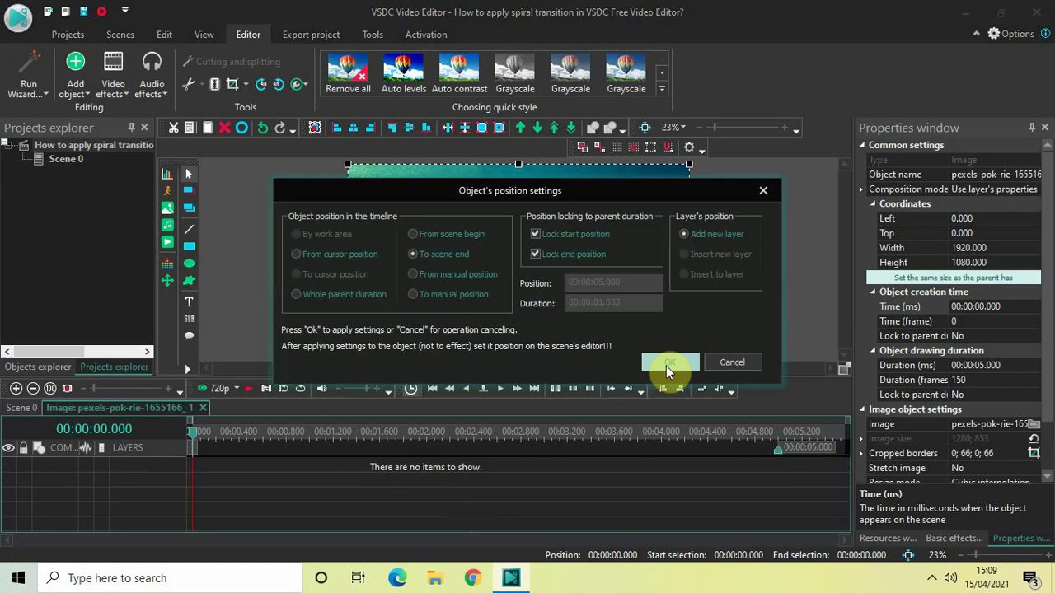
{"action": "left_click", "coordinate": [669, 363]}
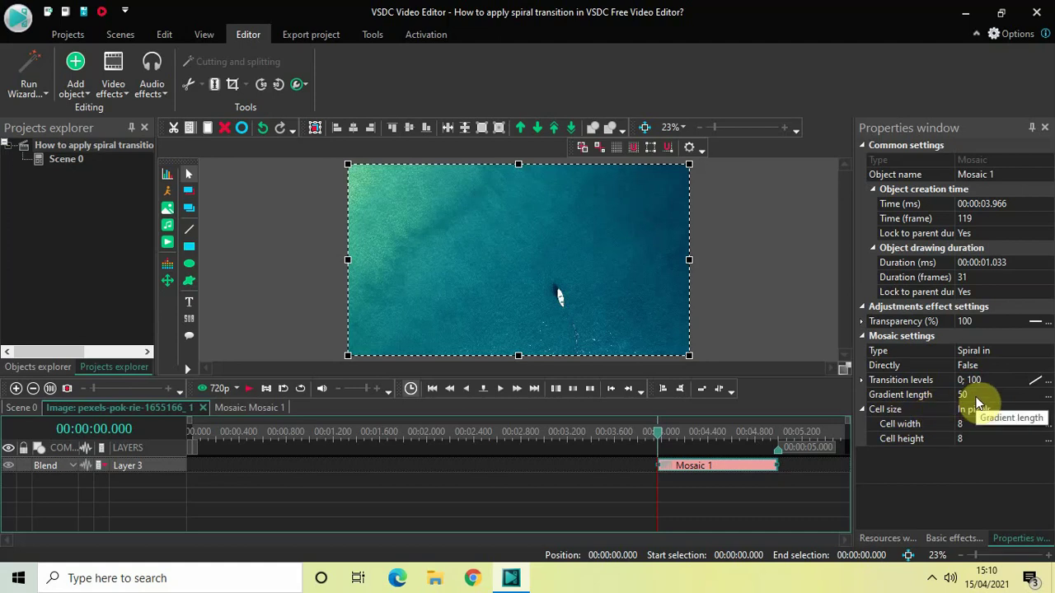
- Set the Mosaic transition's Gradient length to 20 and Cell size to In percents
{"action": "left_click", "coordinate": [974, 395]}
{"action": "key", "text": "BackSpace"}
{"action": "key", "text": "BackSpace"}
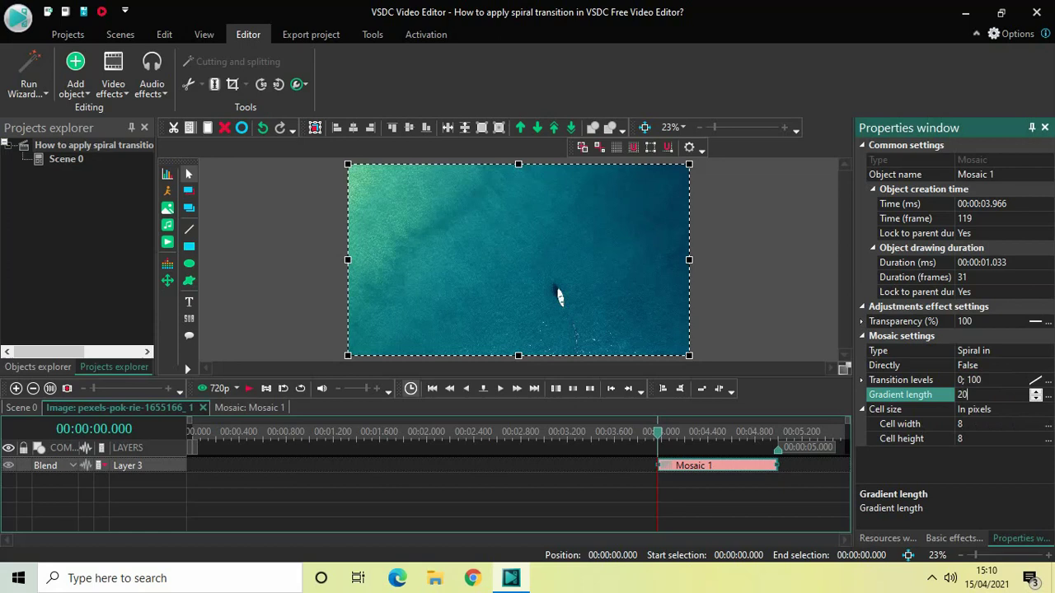
{"action": "type", "text": "20"}
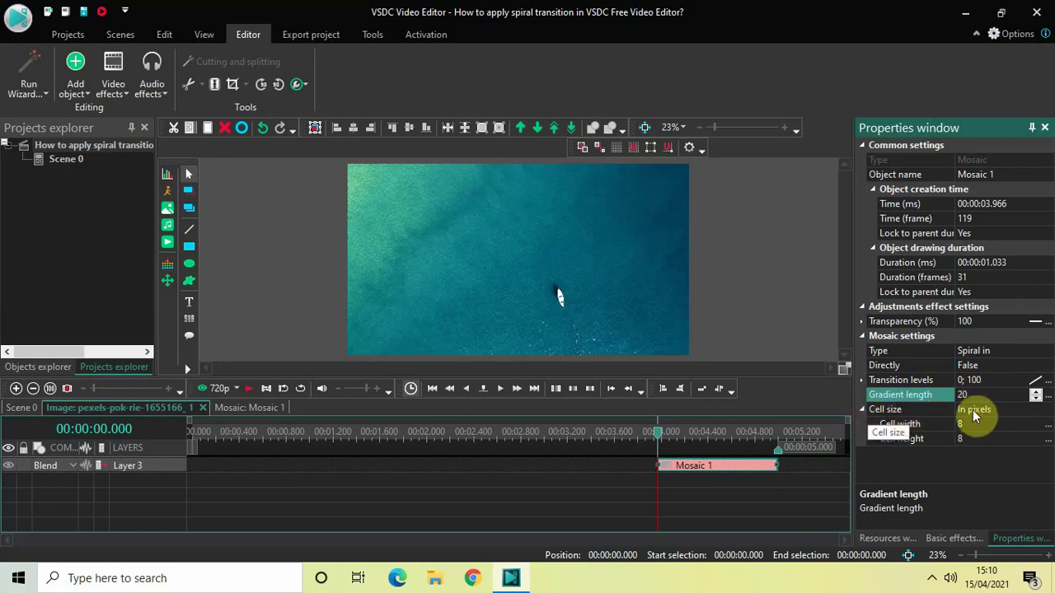
{"action": "left_click", "coordinate": [1048, 410]}
{"action": "left_click", "coordinate": [1049, 410]}
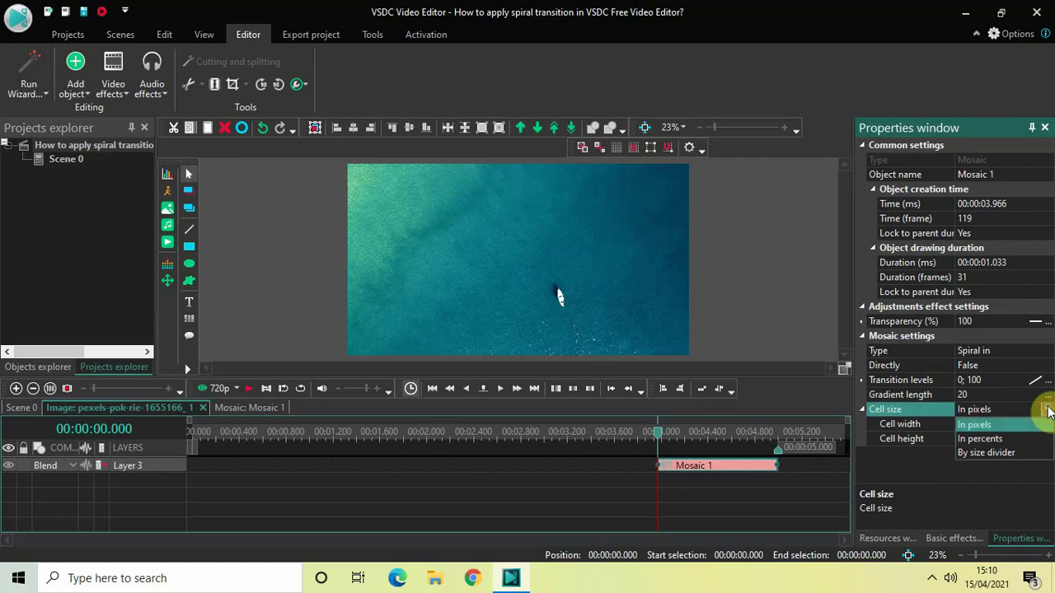
{"action": "left_click", "coordinate": [985, 439]}
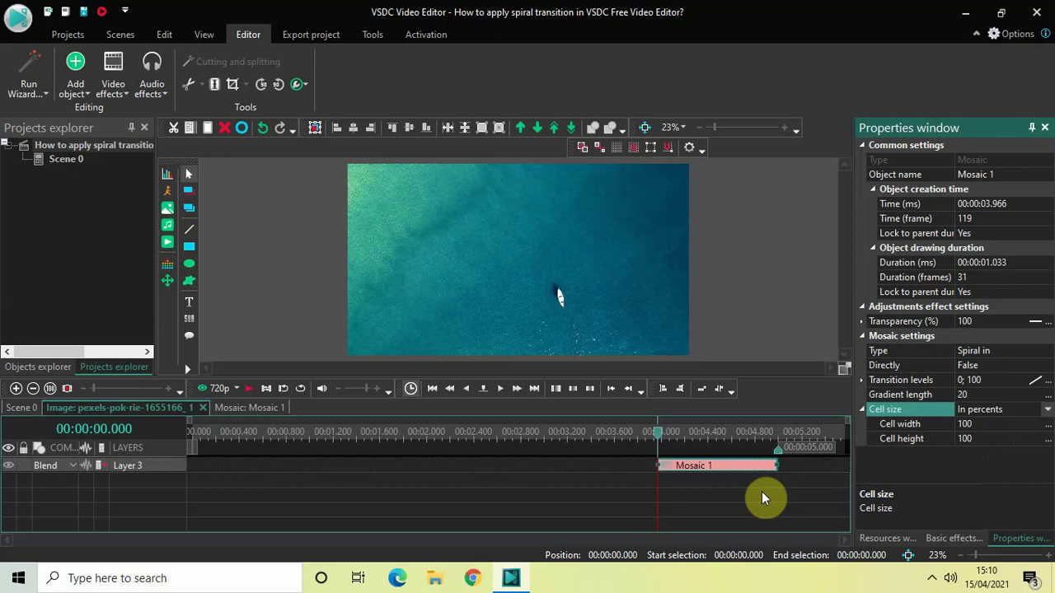
- Preview the transition twice, playing from just before it on the timeline
{"action": "left_click", "coordinate": [557, 434]}
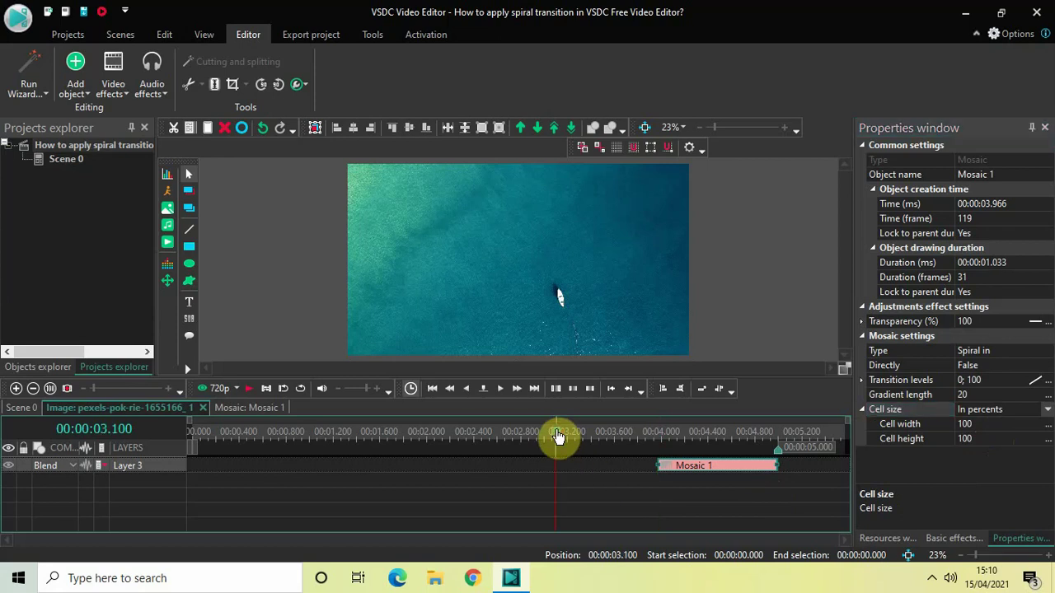
{"action": "key", "text": "space"}
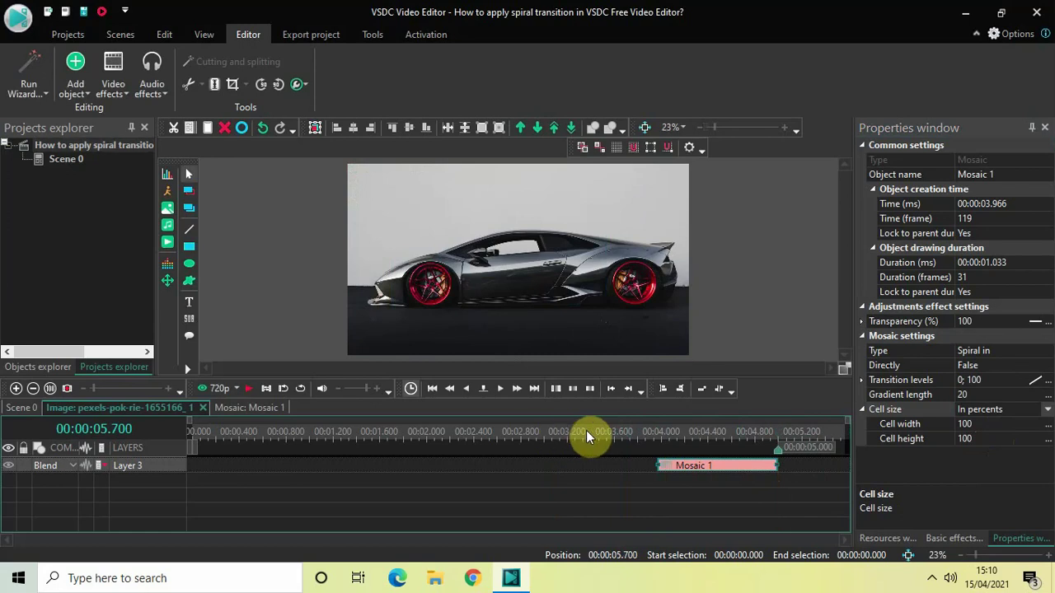
{"action": "left_click", "coordinate": [585, 434]}
{"action": "key", "text": "space"}
- Set the Mosaic 1 Type to Spiral out and play it from just before the transition
{"action": "left_click", "coordinate": [1049, 353]}
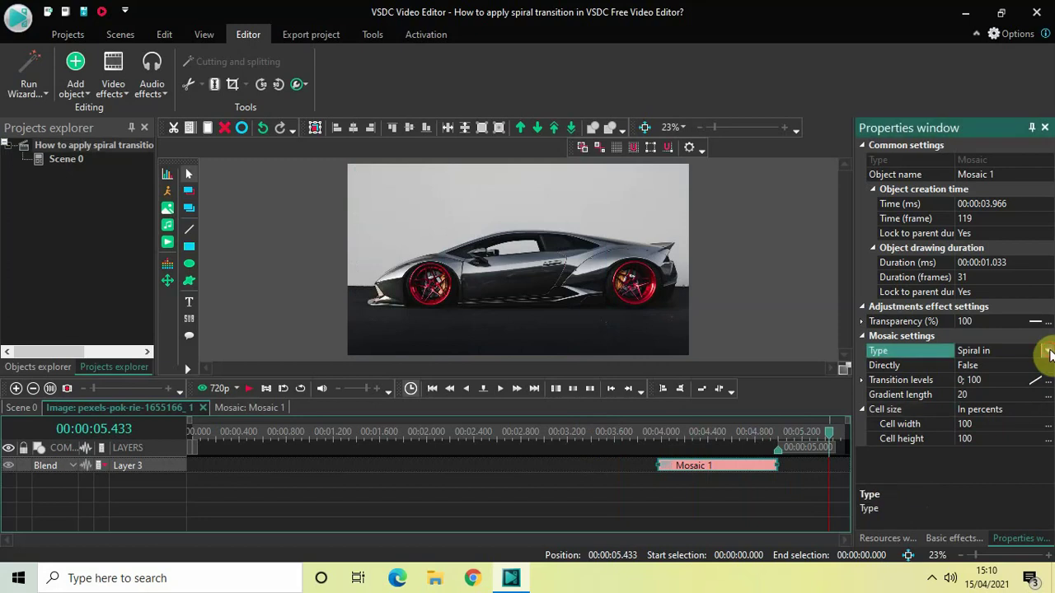
{"action": "left_click", "coordinate": [1048, 352]}
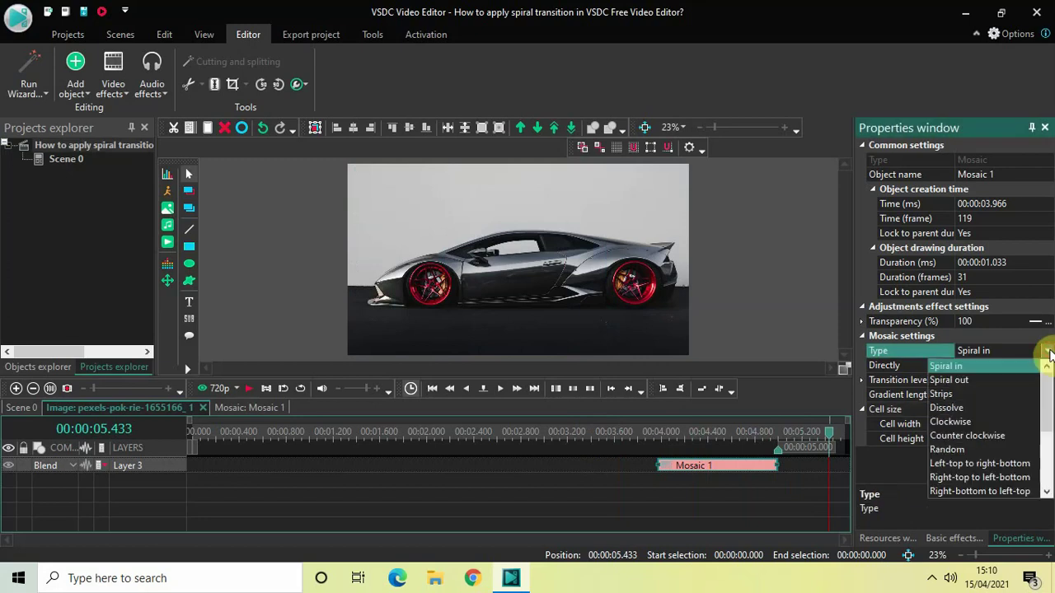
{"action": "left_click", "coordinate": [955, 380]}
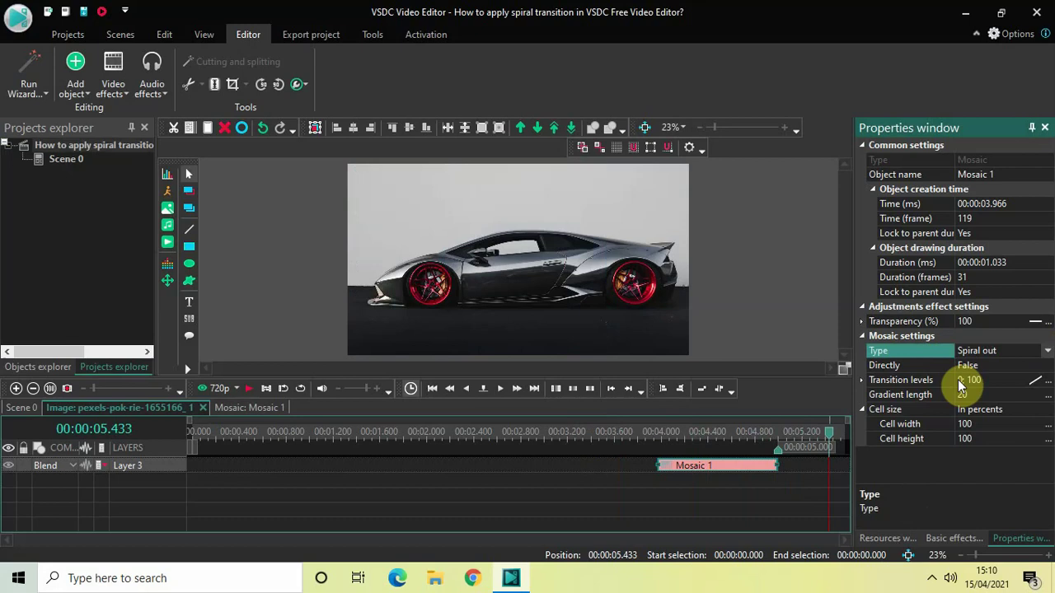
{"action": "left_click", "coordinate": [566, 435]}
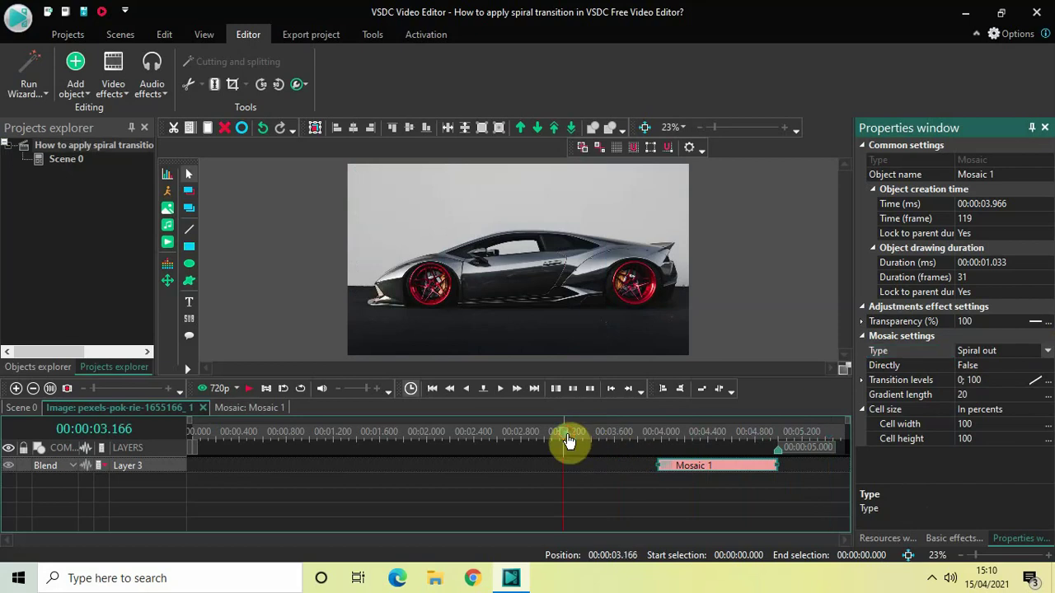
{"action": "key", "text": "space"}
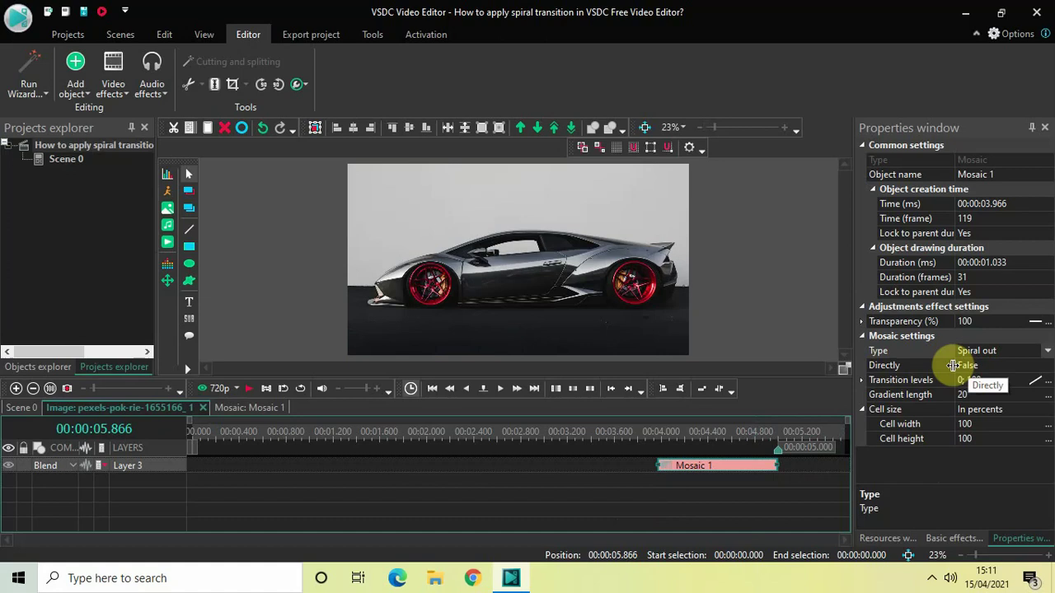
- Set the transition's Directly property to True
{"action": "left_click", "coordinate": [1037, 367]}
{"action": "left_click", "coordinate": [1045, 366]}
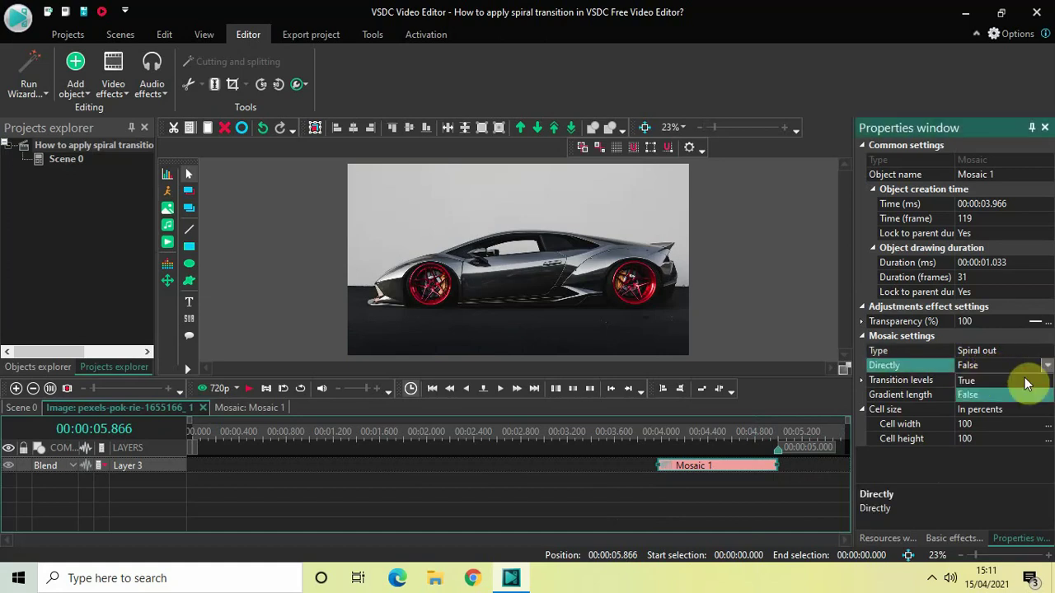
{"action": "left_click", "coordinate": [1013, 380]}
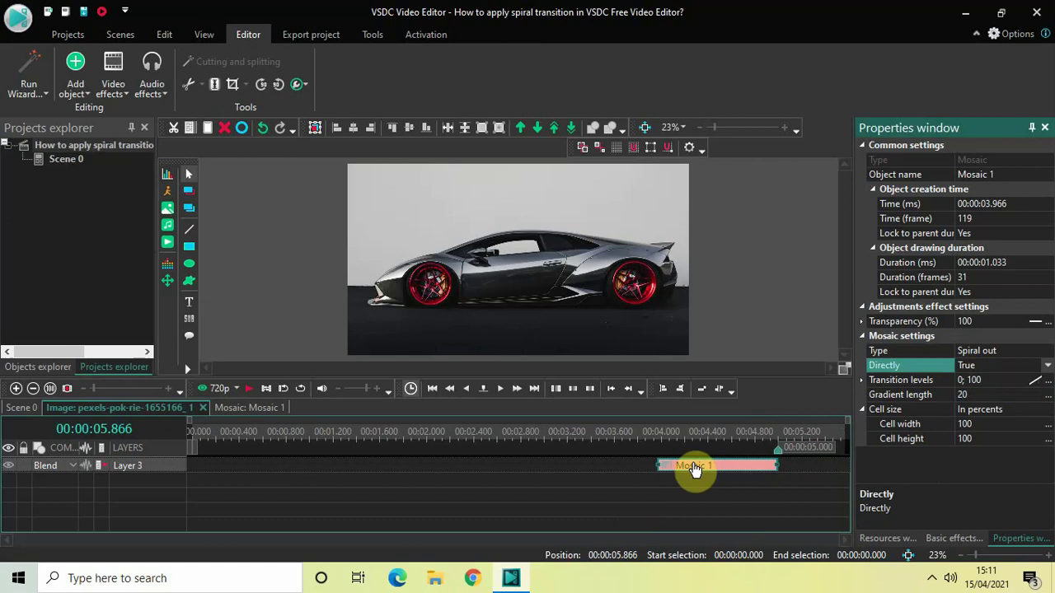
- Move Mosaic 1 to 00:00:00.000 at the clip start and preview it from the beginning
{"action": "left_click_drag", "start_coordinate": [700, 470], "coordinate": [140, 419]}
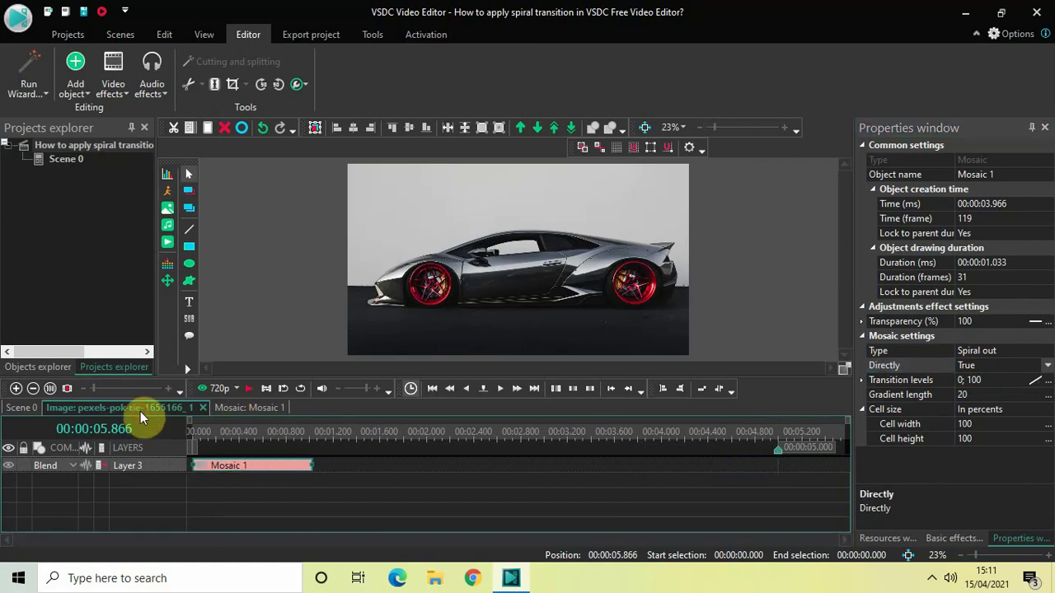
{"action": "left_click", "coordinate": [191, 433]}
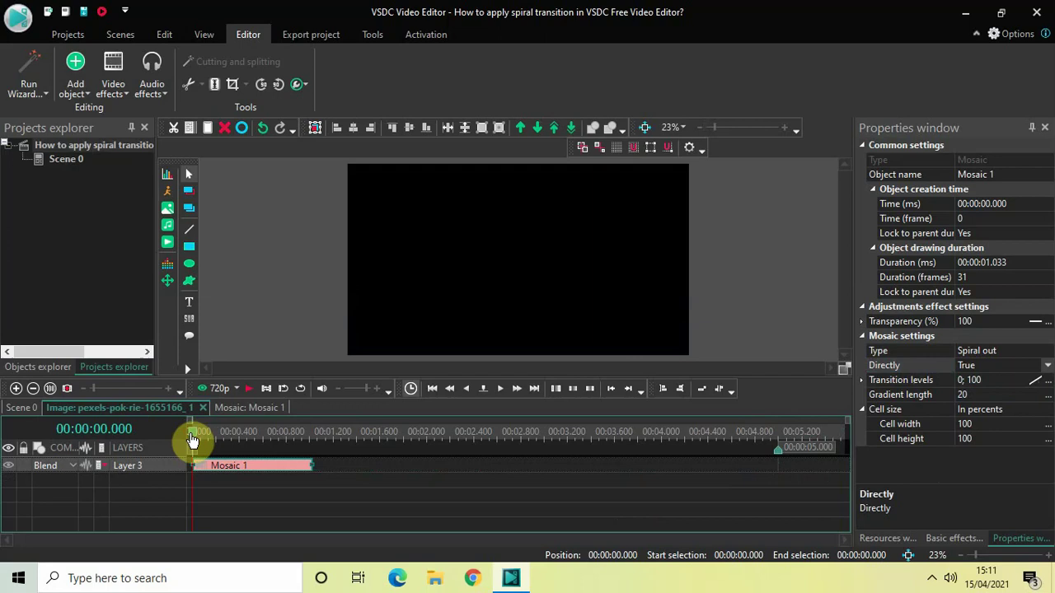
{"action": "key", "text": "space"}
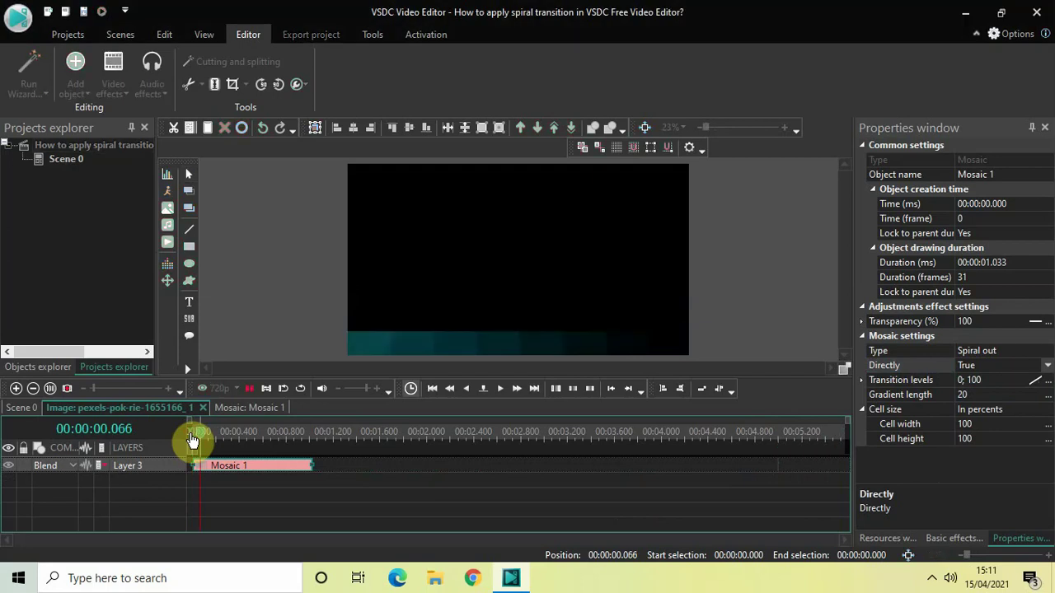
{"action": "key", "text": "space"}
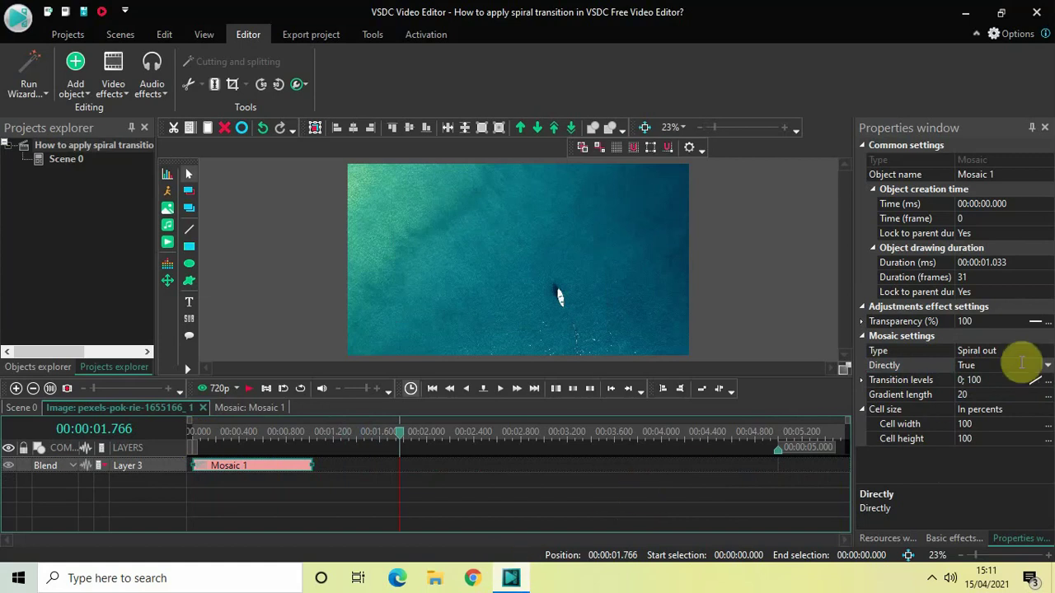
- Set the Mosaic 1 Type to Spiral in and play the preview from 0 seconds
{"action": "left_click", "coordinate": [1050, 351]}
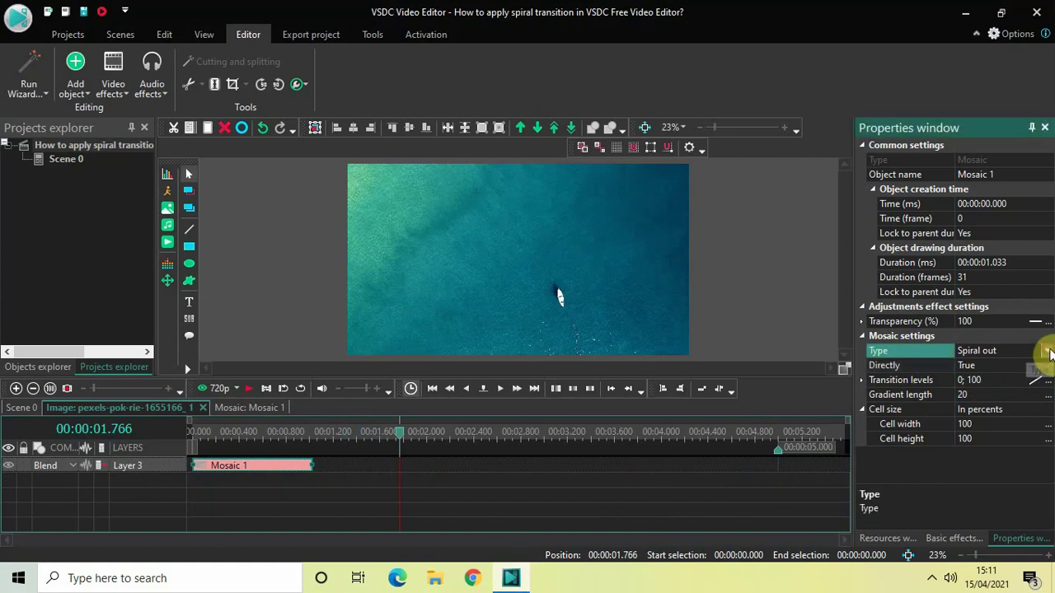
{"action": "left_click", "coordinate": [1047, 351]}
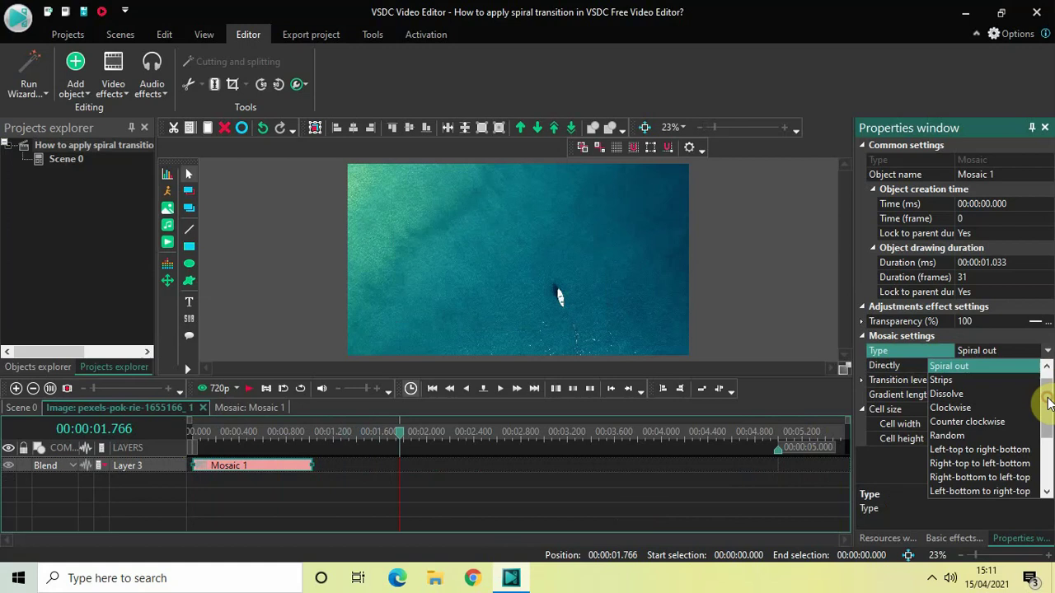
{"action": "scroll", "coordinate": [1046, 400], "scroll_direction": "up", "scroll_amount": 1}
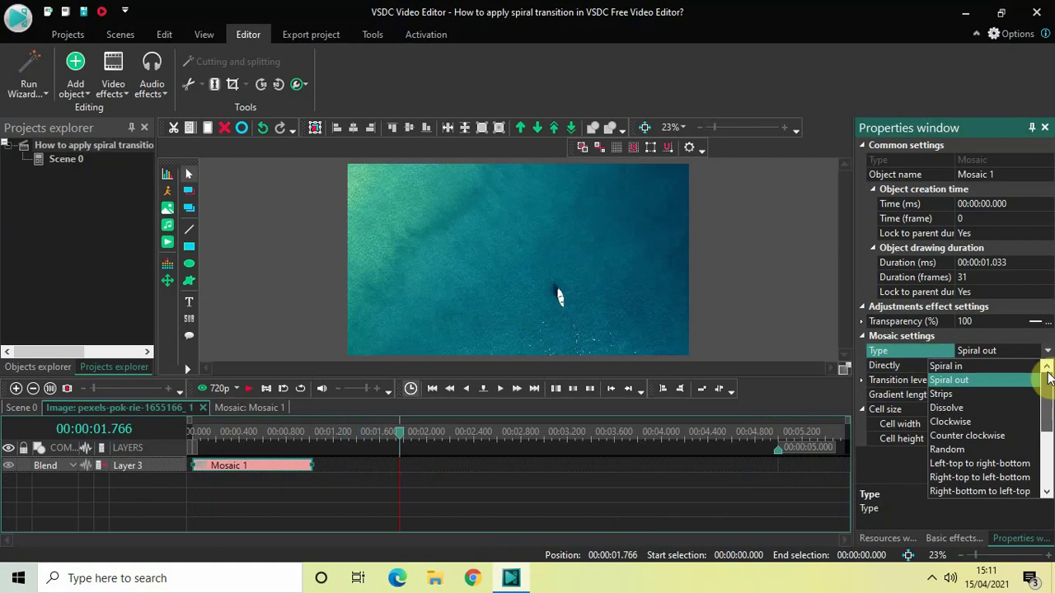
{"action": "left_click", "coordinate": [997, 363]}
{"action": "left_click_drag", "start_coordinate": [396, 429], "coordinate": [135, 417]}
{"action": "key", "text": "space"}
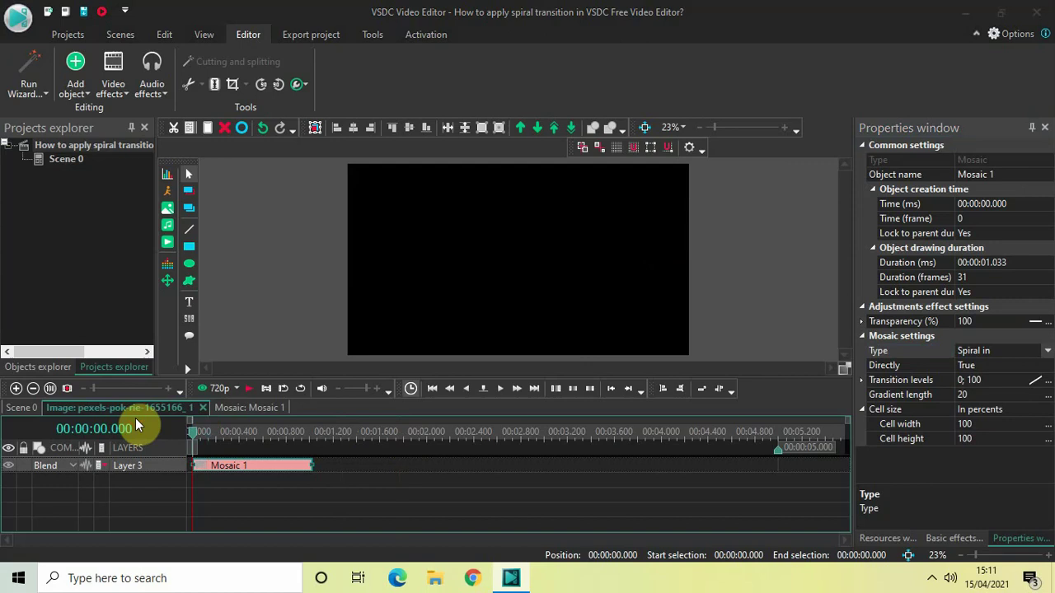